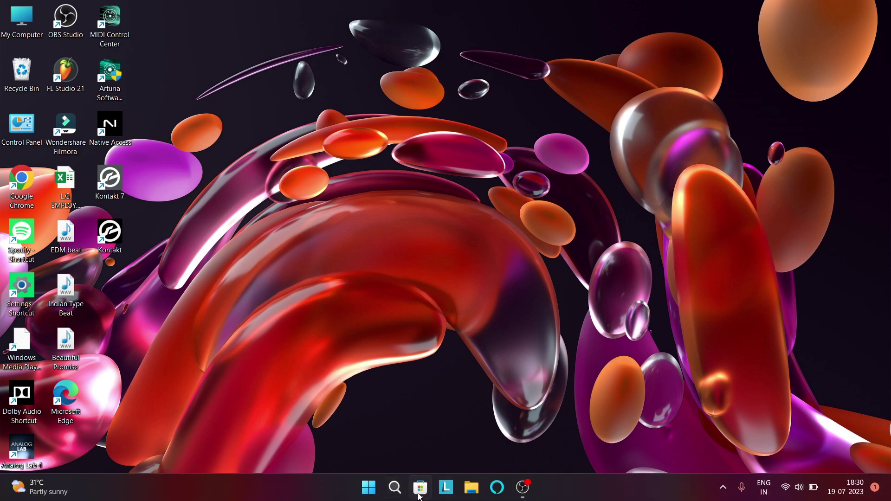
Open Microsoft Store and browse the Home page's top free and featured free games.
click(420, 487)
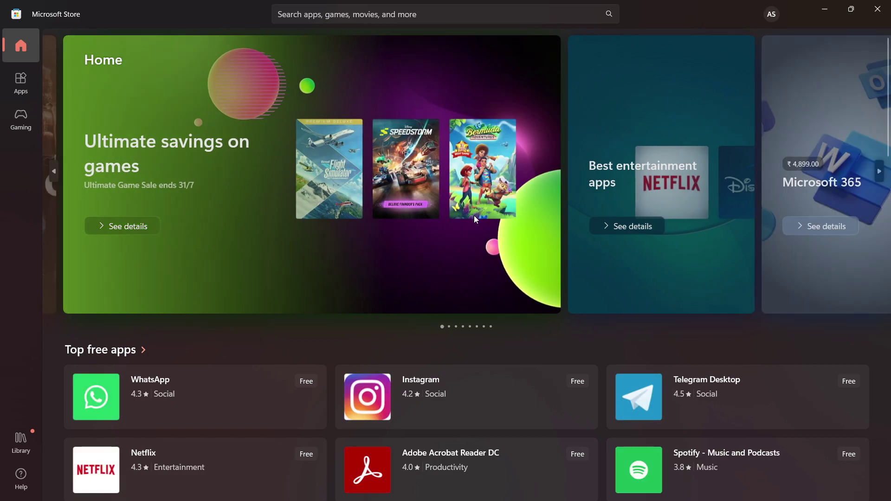
scroll(888, 139, down, 1)
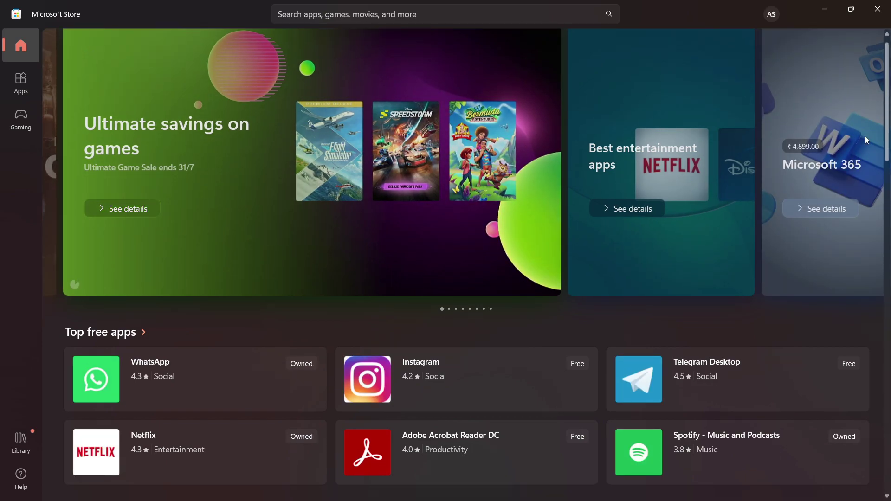
scroll(655, 106, down, 3)
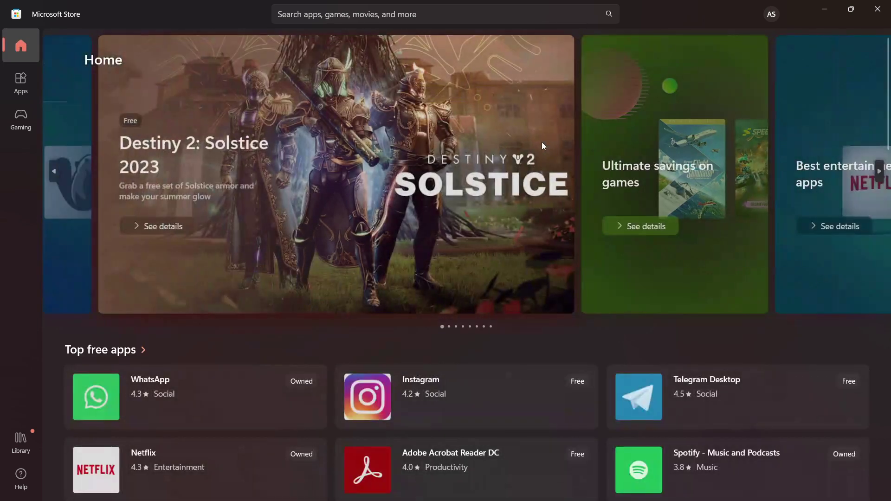
click(542, 142)
scroll(636, 333, down, 3)
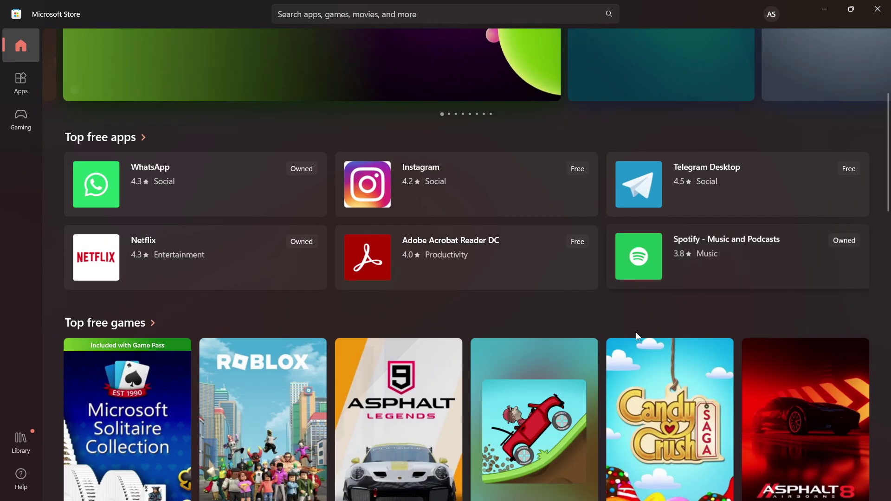
scroll(636, 333, down, 4)
scroll(636, 332, down, 5)
scroll(635, 333, down, 5)
scroll(636, 332, down, 1)
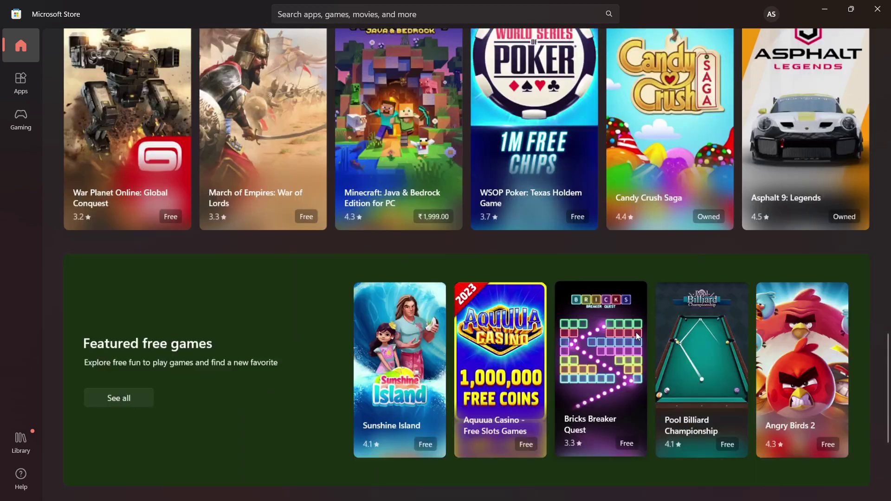
scroll(636, 332, down, 2)
scroll(636, 332, up, 3)
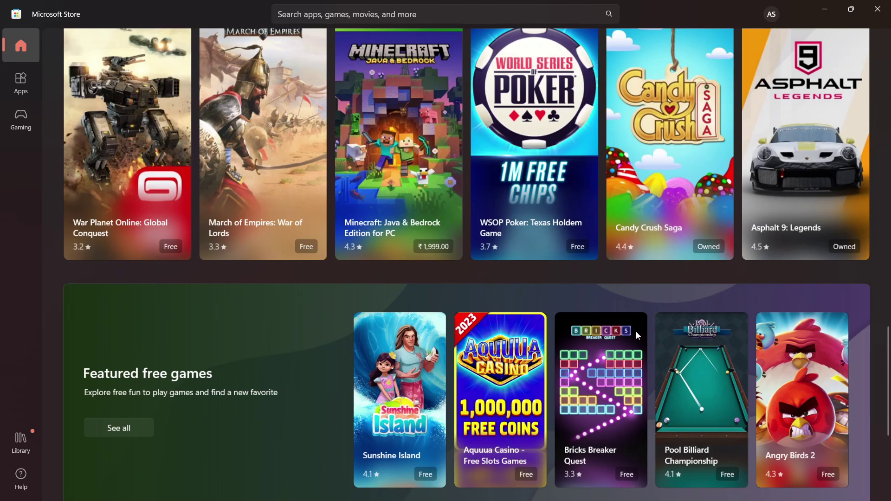
scroll(636, 333, up, 3)
scroll(636, 332, up, 3)
scroll(635, 332, up, 3)
scroll(635, 331, up, 3)
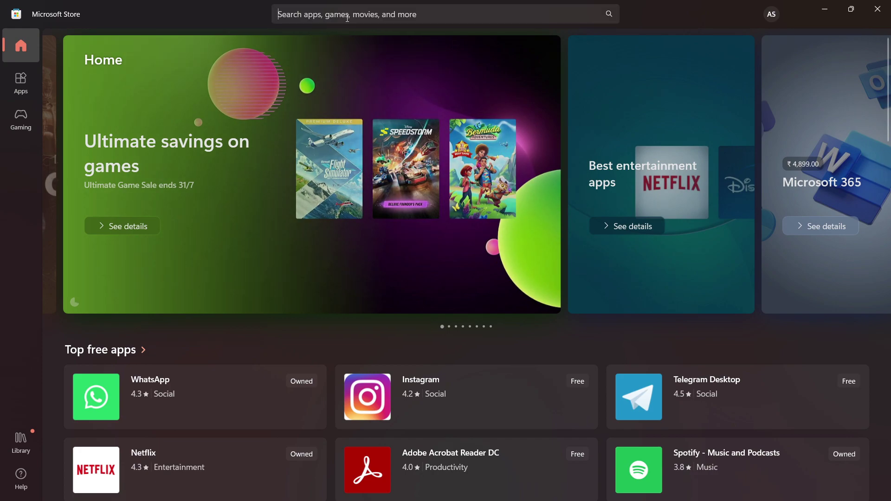
Search the store for 'fl studio mobile'.
click(347, 16)
text(fl)
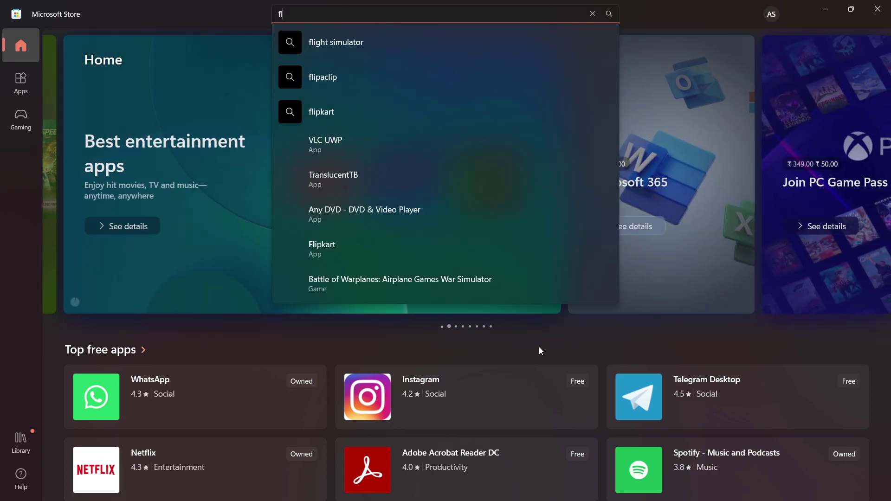
text( stu)
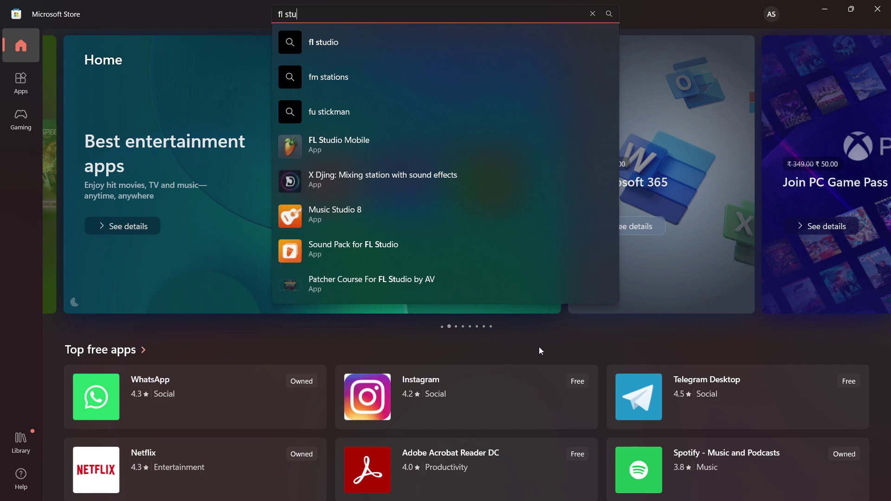
text(dio )
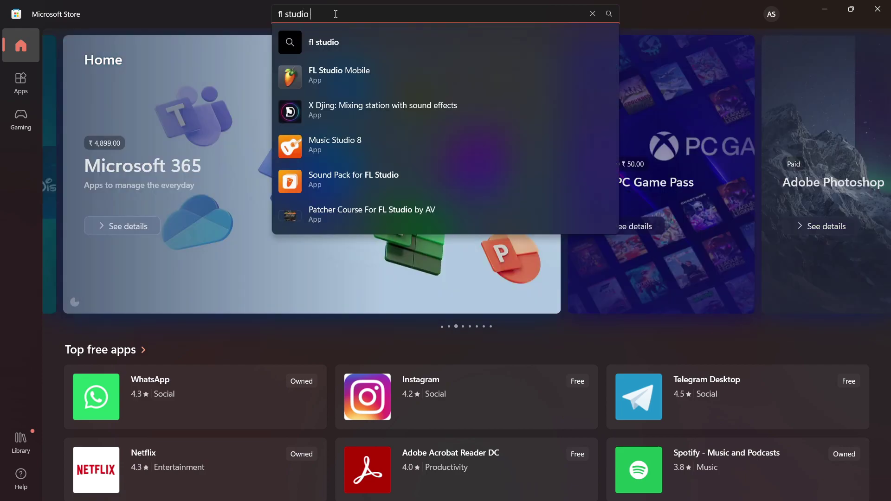
text(mob)
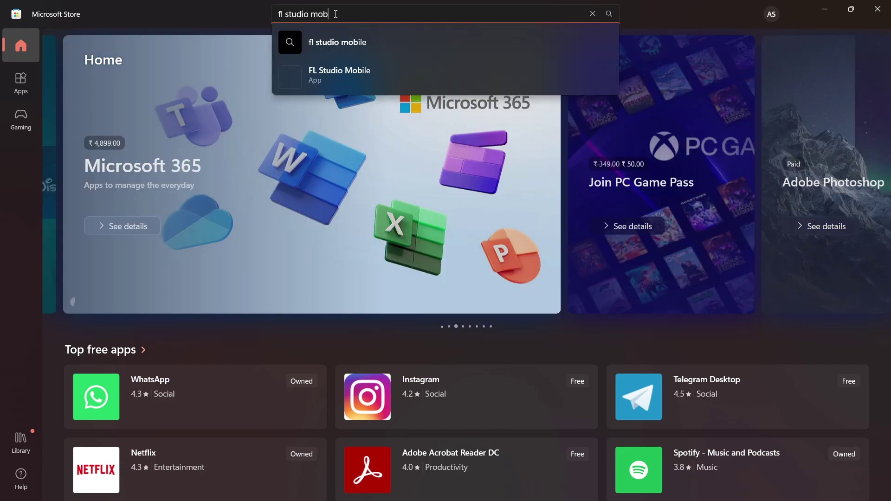
text(ile)
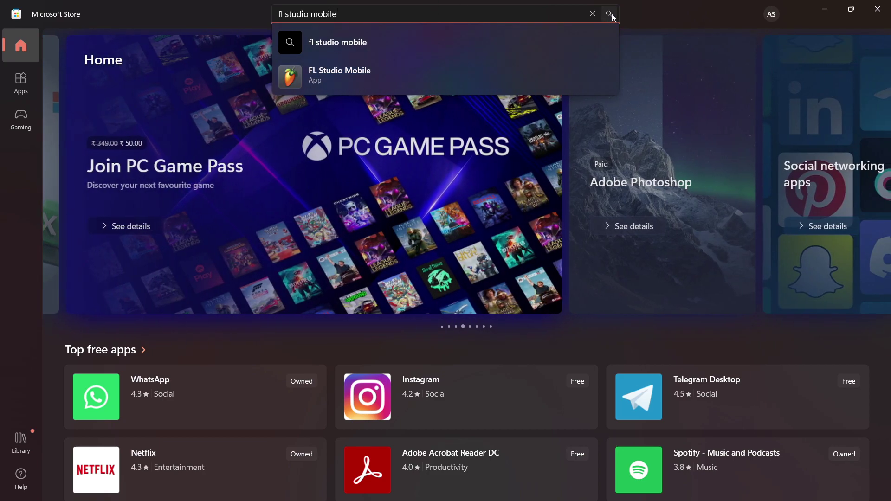
click(609, 14)
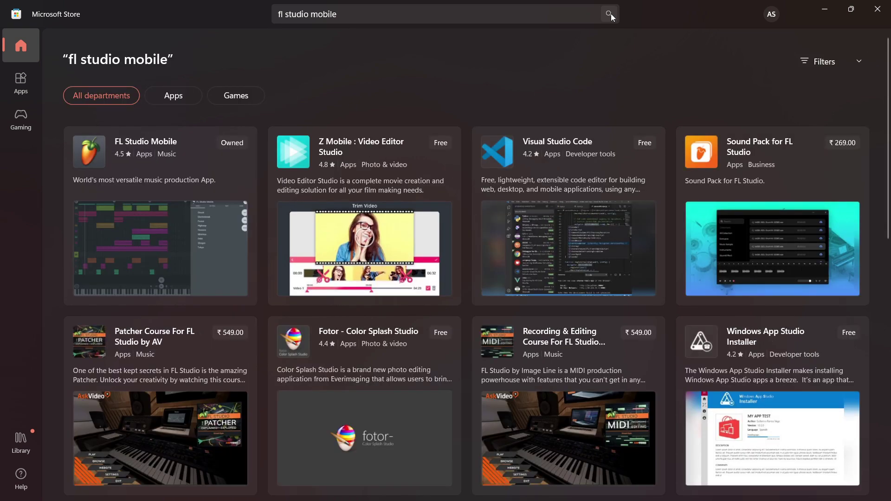
scroll(543, 80, down, 2)
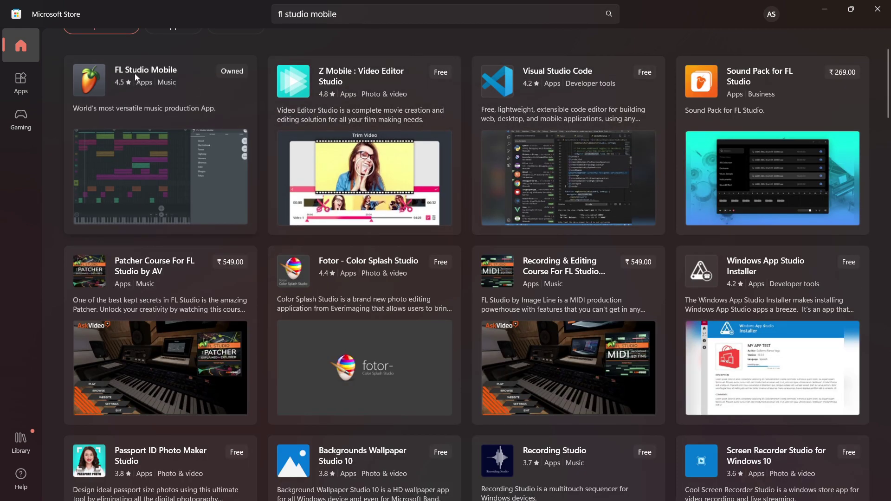
Open the FL Studio Mobile product page and expand its full system requirements.
click(94, 82)
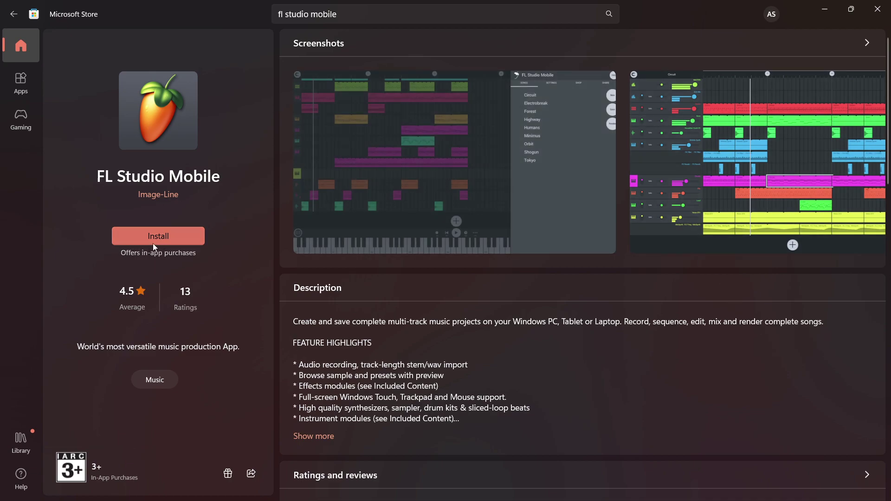
scroll(274, 279, down, 3)
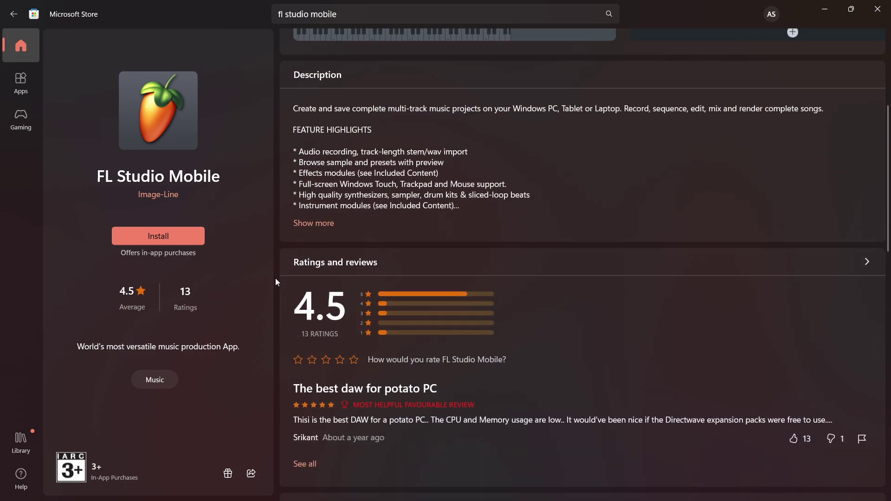
scroll(275, 279, down, 4)
scroll(275, 278, down, 5)
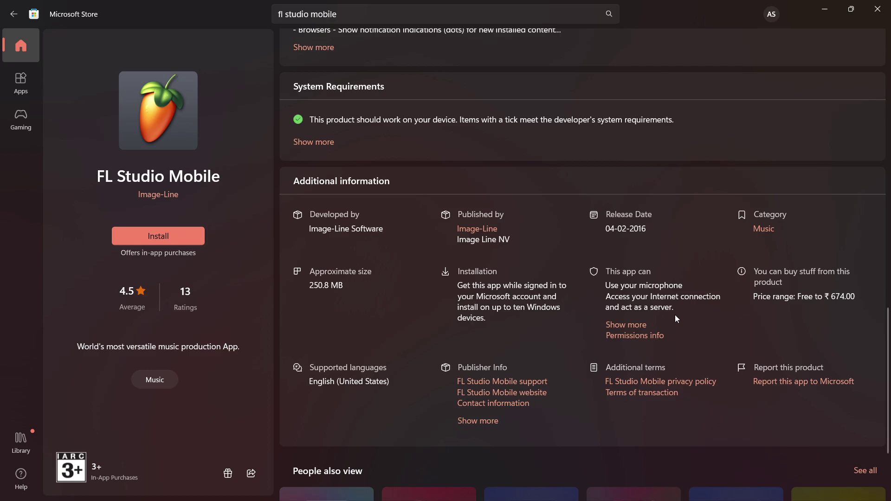
scroll(341, 241, up, 3)
click(315, 309)
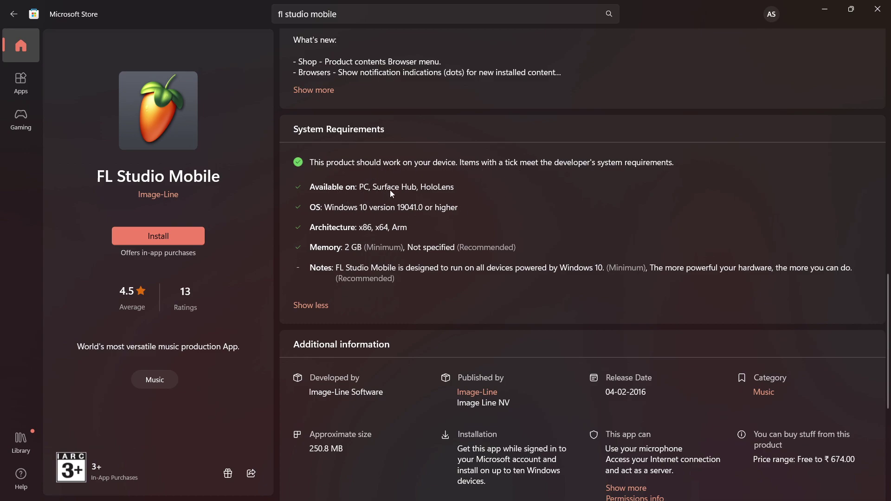
scroll(435, 192, up, 5)
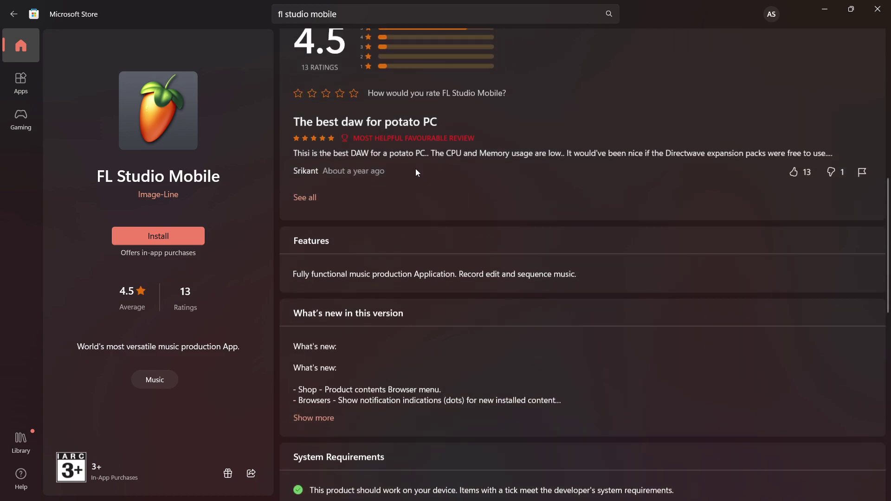
scroll(415, 169, up, 5)
scroll(417, 171, up, 2)
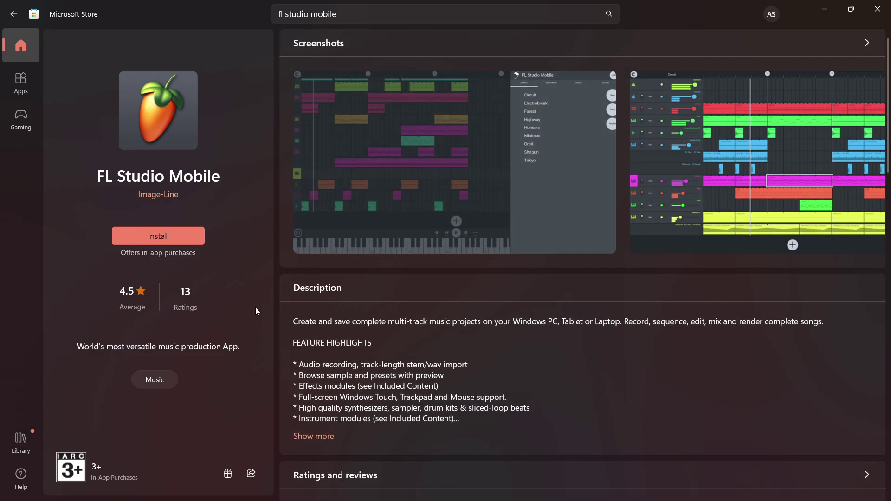
Install FL Studio Mobile and open it once the download finishes.
click(158, 235)
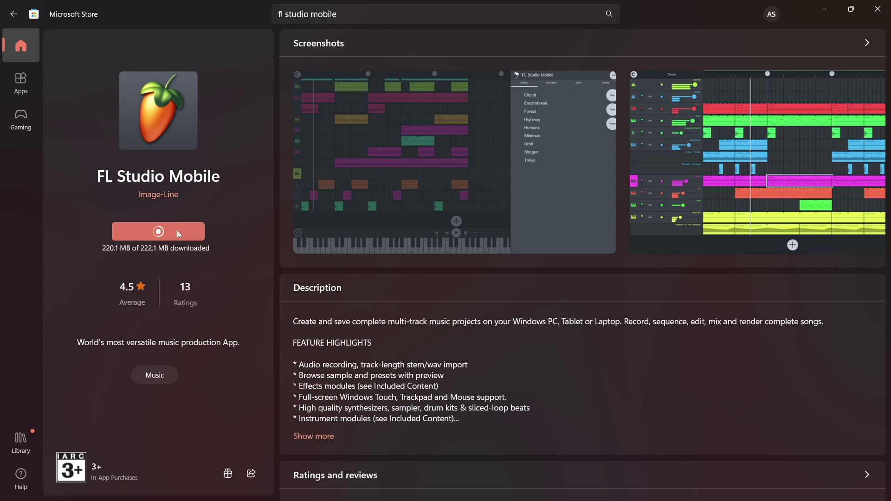
click(159, 238)
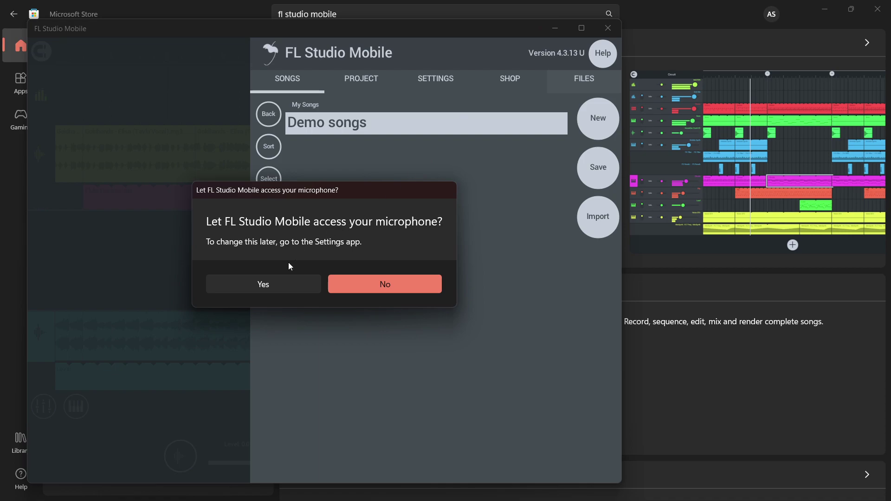
Answer the microphone prompt, maximize the window, and decline the tutorial and 9-product download.
click(274, 285)
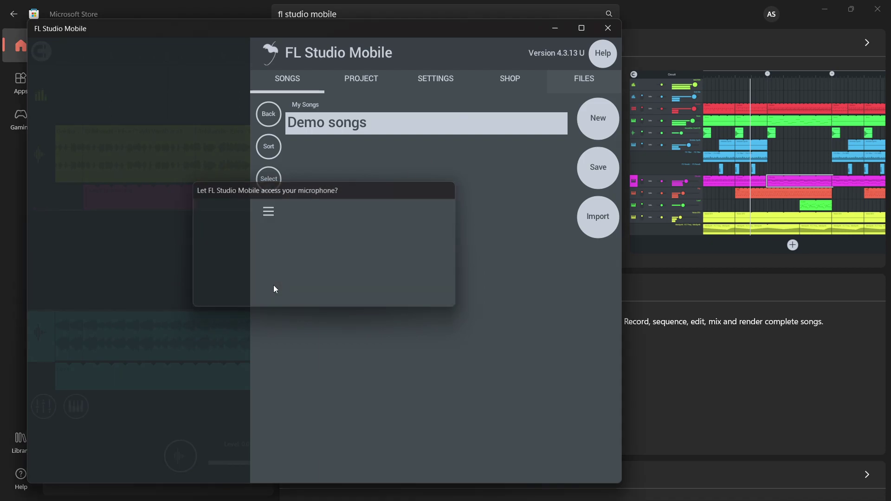
click(583, 28)
click(429, 195)
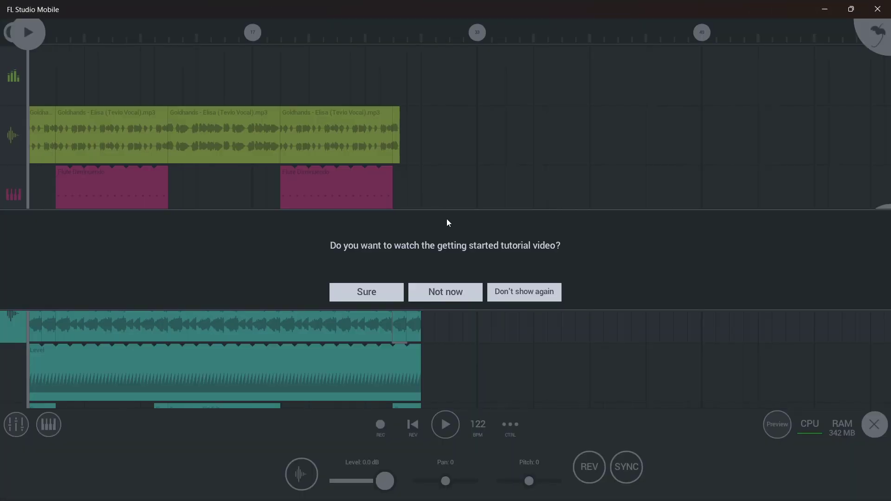
click(509, 300)
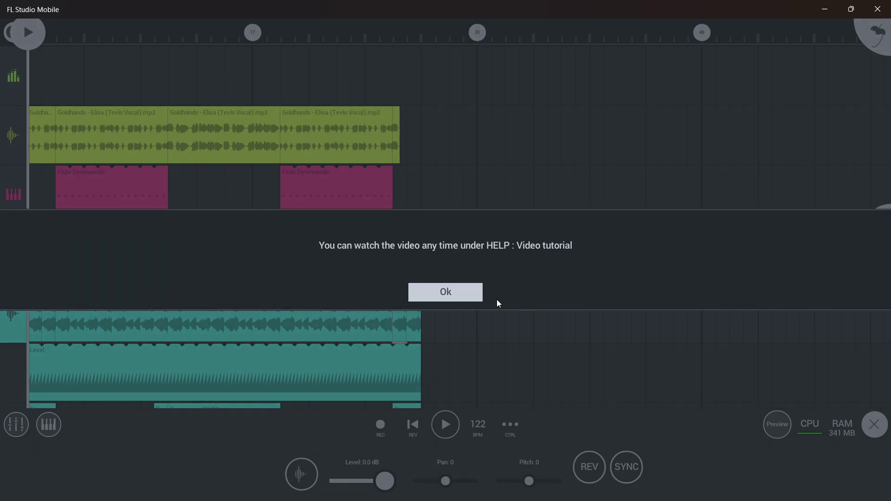
click(456, 296)
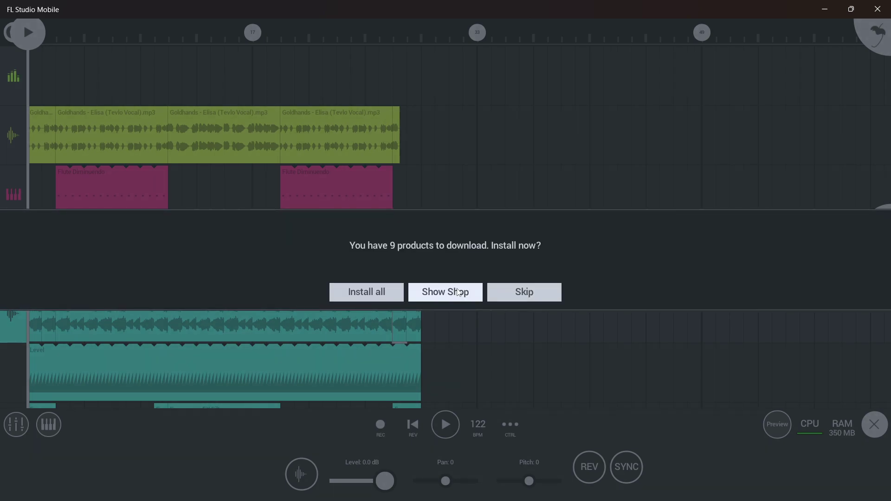
click(521, 294)
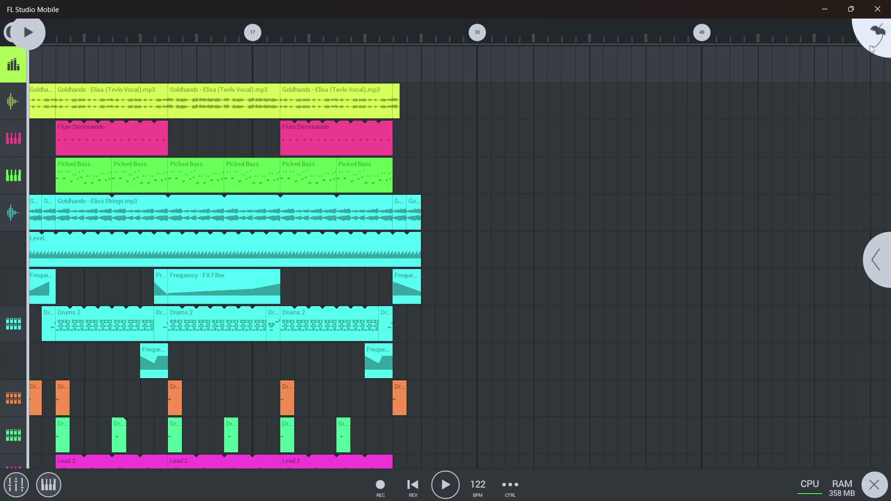
Look through the songs, shop, settings, project and files panels, then bring up Help.
click(870, 37)
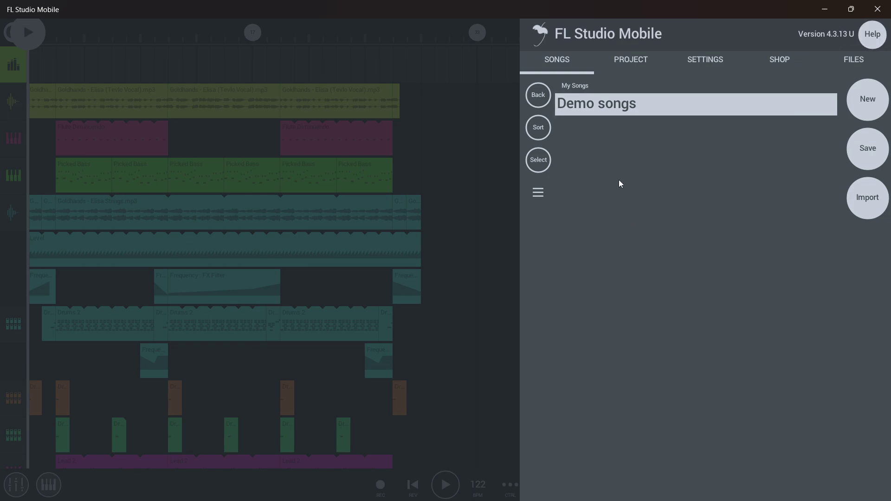
click(785, 70)
scroll(740, 160, down, 3)
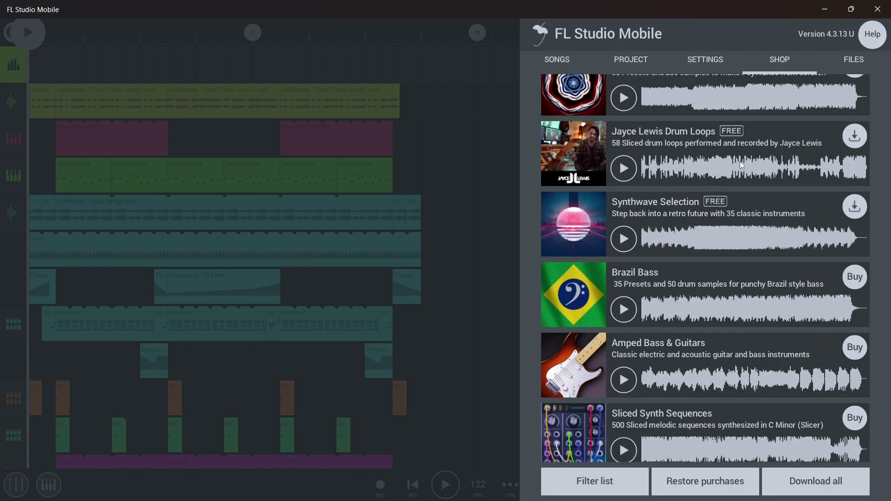
scroll(741, 160, down, 1)
scroll(740, 159, up, 4)
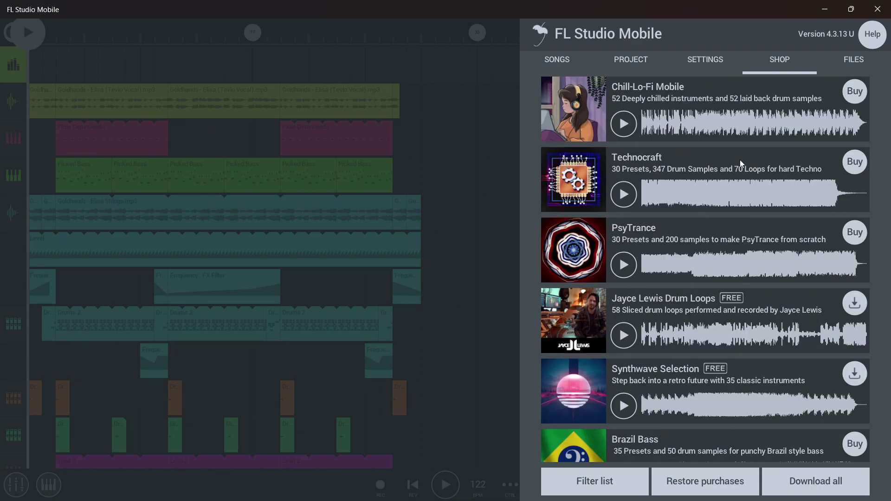
click(711, 64)
click(634, 64)
click(556, 63)
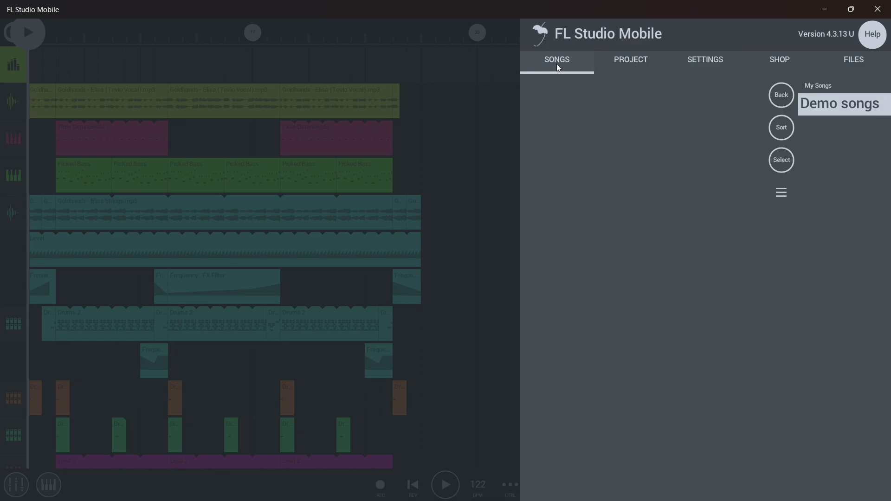
click(848, 61)
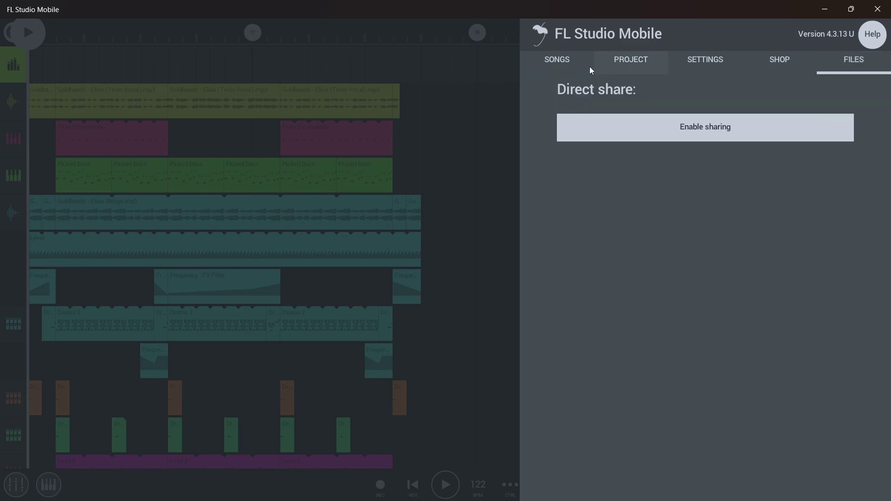
click(590, 66)
click(875, 37)
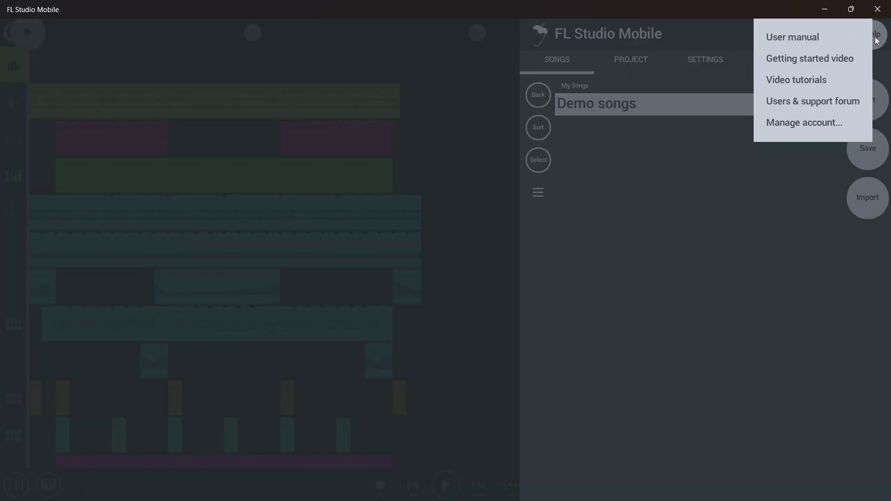
Open account management, pass the Cloudflare human check, and go to My Licenses.
click(803, 124)
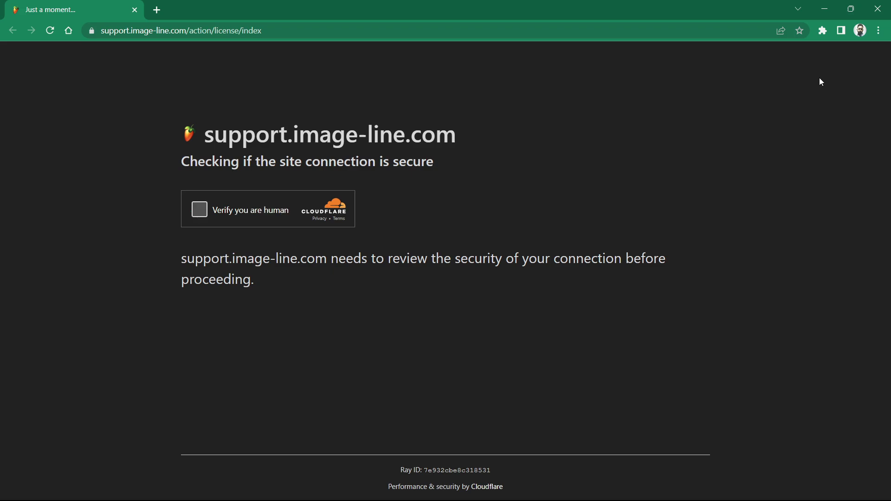
click(200, 216)
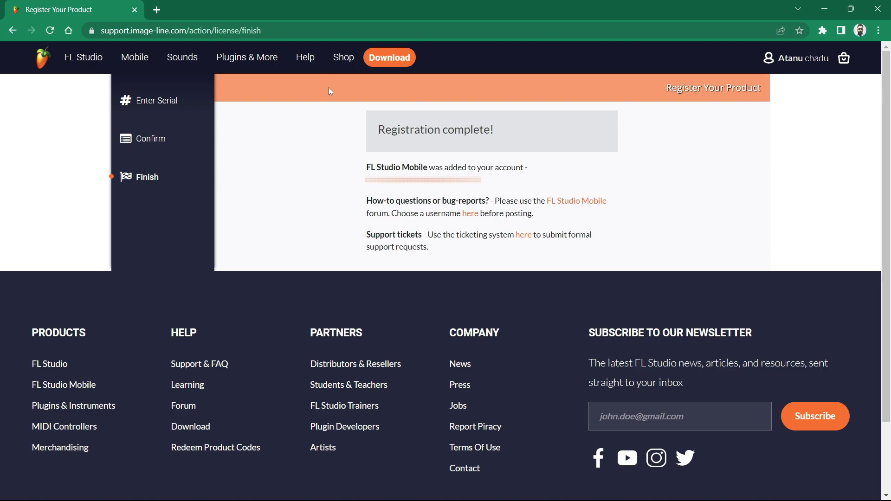
mouse_move(797, 58)
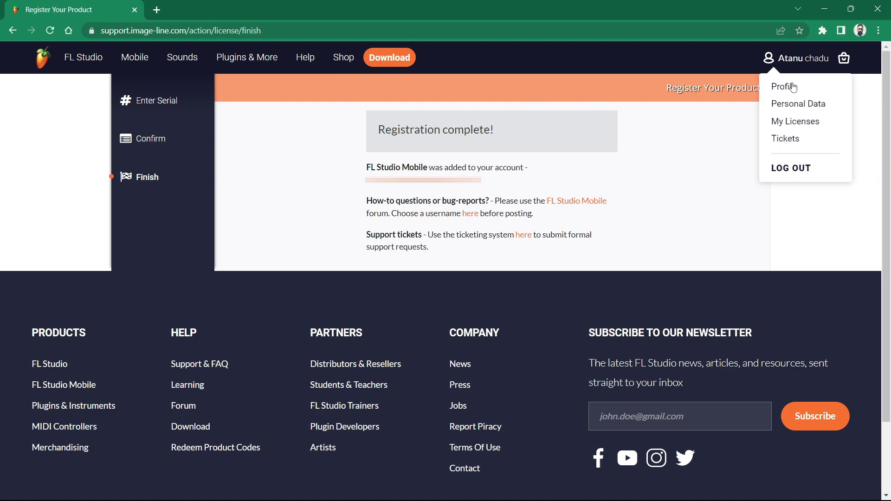
click(798, 123)
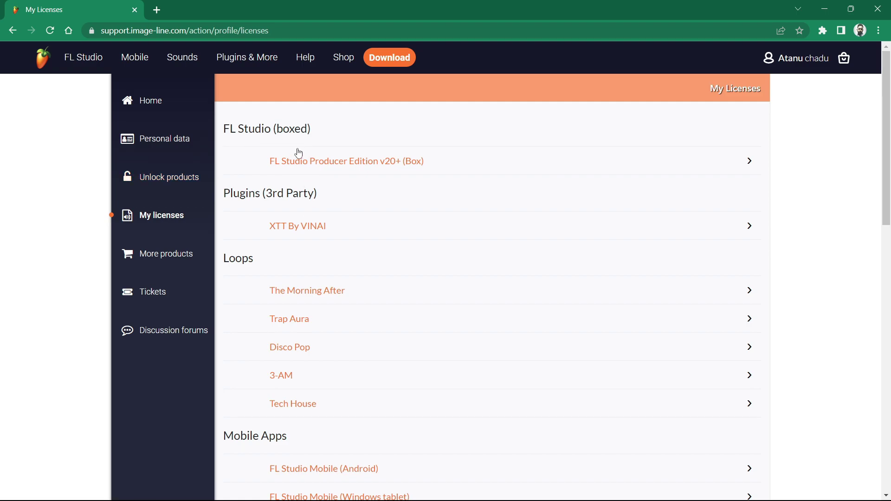
Expand and collapse the FL Studio Producer Edition license, then review the Loops and Mobile Apps sections.
click(749, 162)
scroll(472, 176, down, 2)
scroll(495, 207, down, 2)
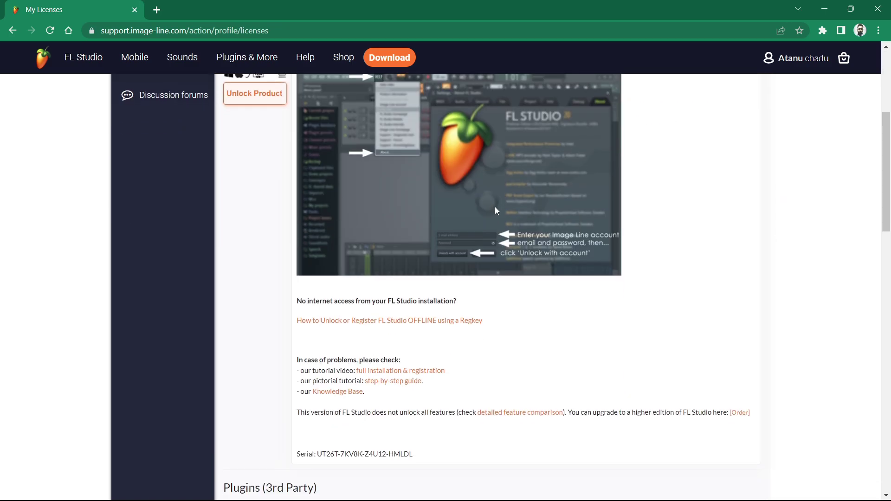
scroll(495, 206, down, 2)
scroll(497, 210, down, 3)
scroll(495, 211, up, 3)
scroll(495, 210, up, 1)
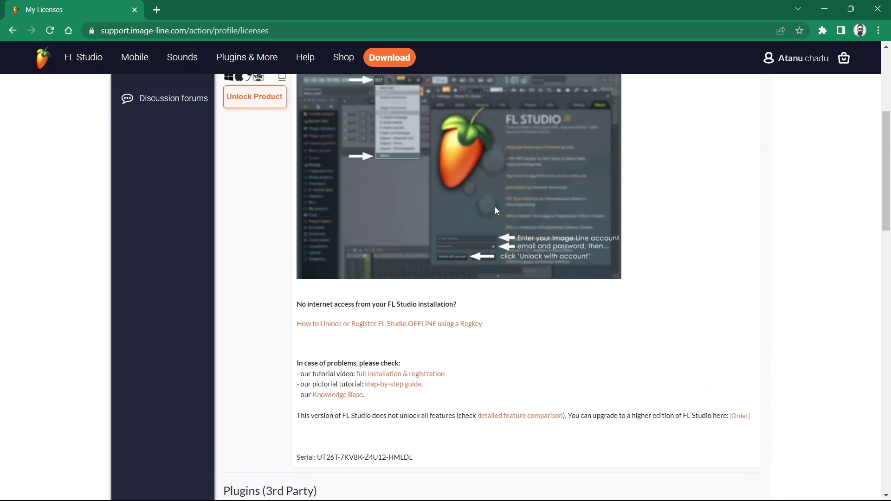
scroll(495, 210, up, 3)
click(749, 163)
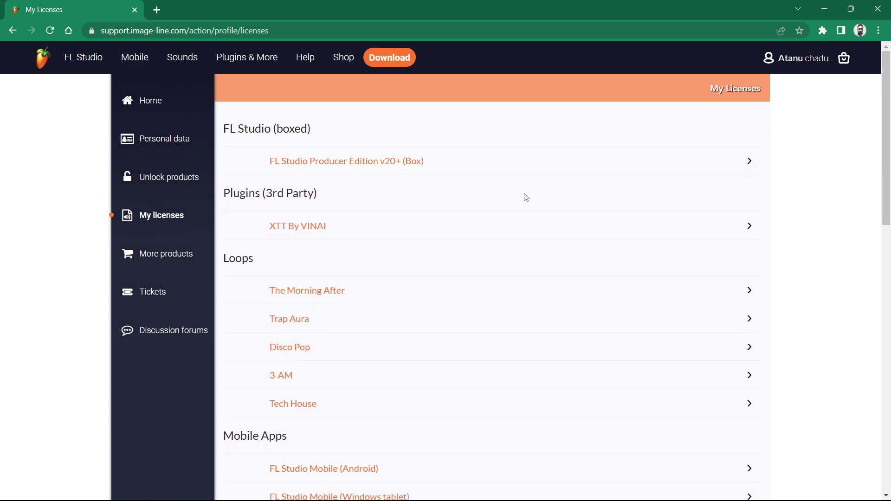
scroll(392, 206, down, 2)
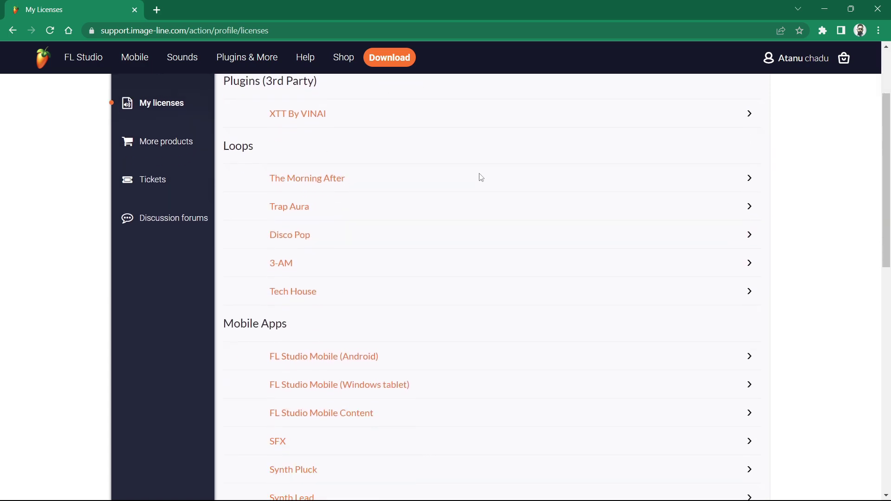
scroll(505, 146, down, 3)
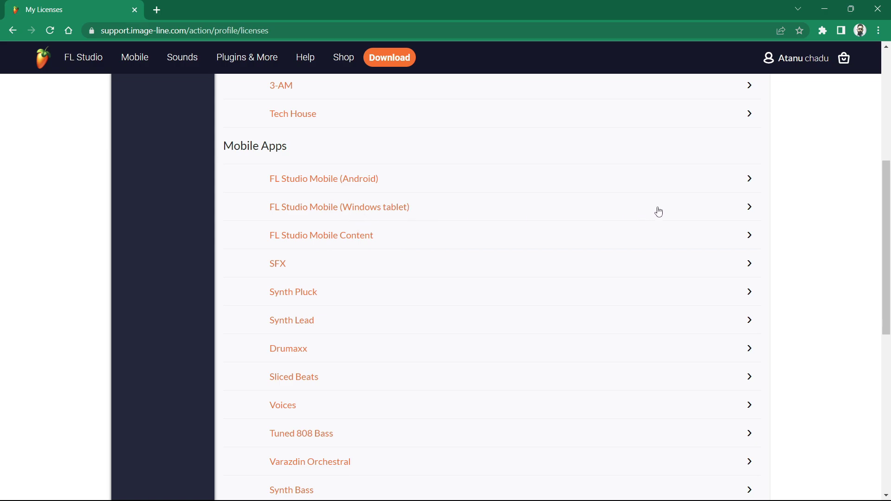
scroll(694, 211, down, 1)
scroll(696, 212, down, 2)
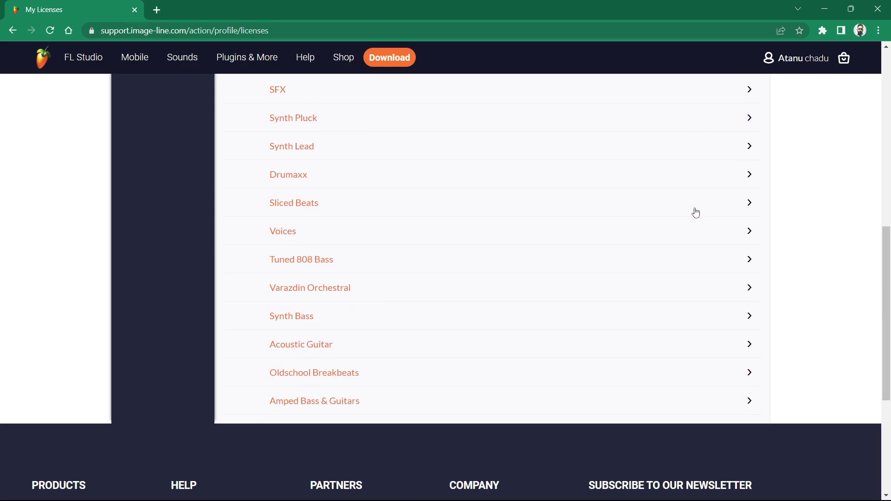
scroll(695, 213, up, 1)
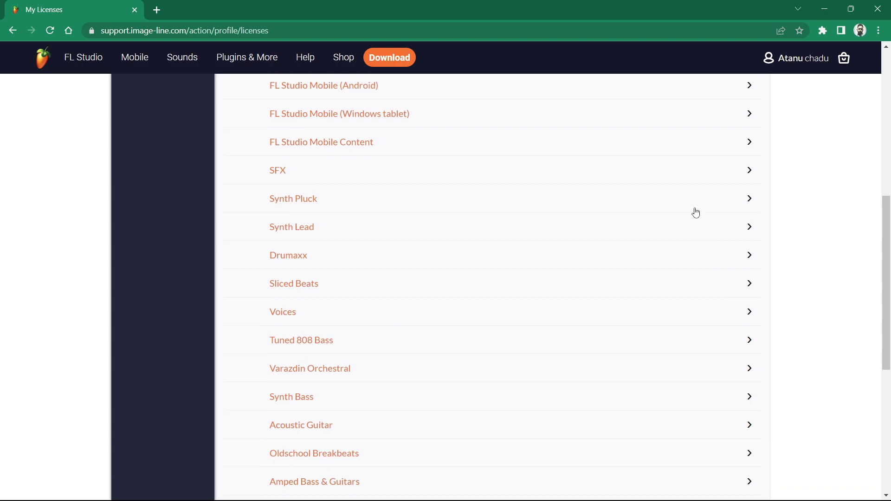
scroll(694, 211, up, 2)
scroll(694, 212, up, 2)
scroll(695, 210, up, 2)
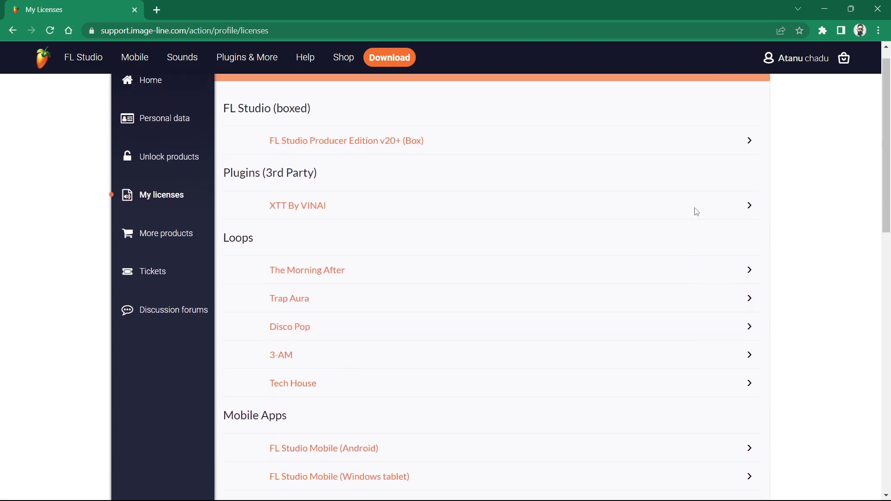